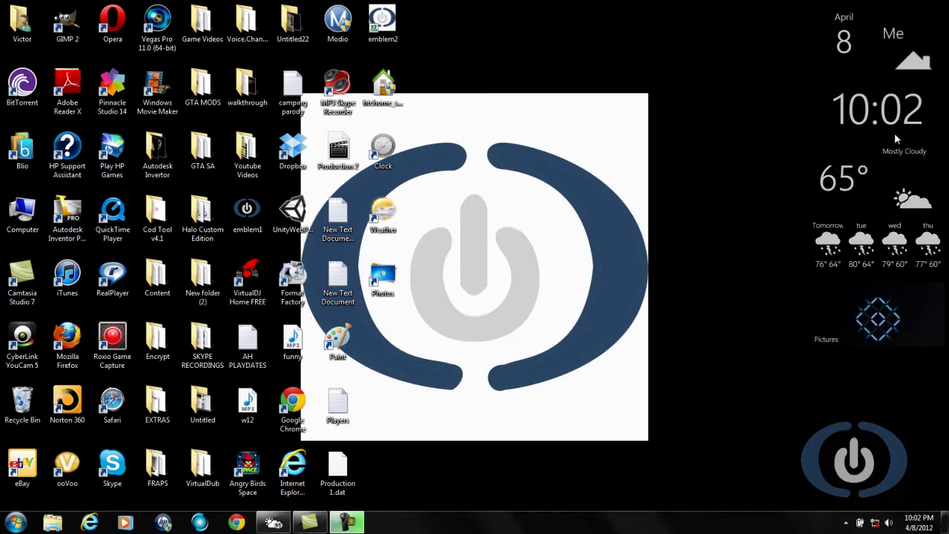
Step: Start the flip-clock weather widget, move it to the lower right, and bring up Chrome
click(384, 148)
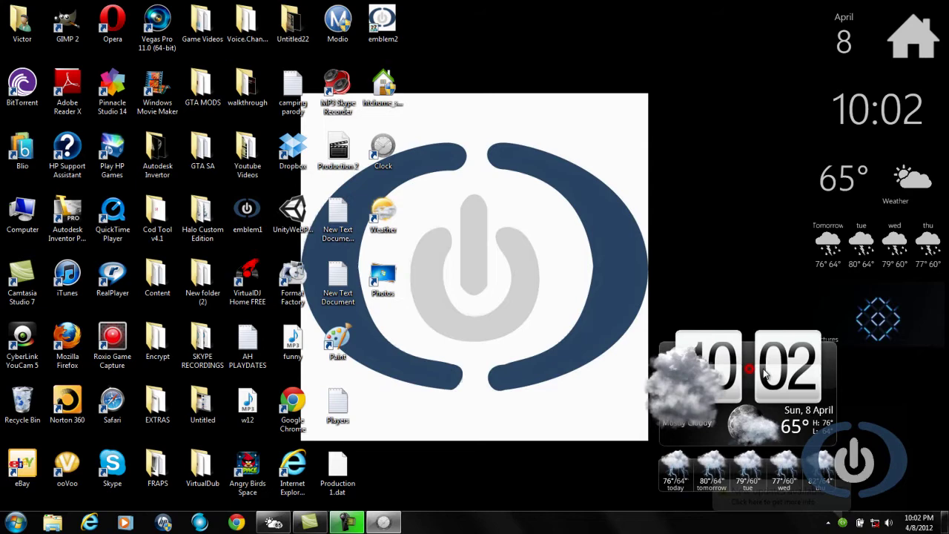
drag(752, 371, 744, 344)
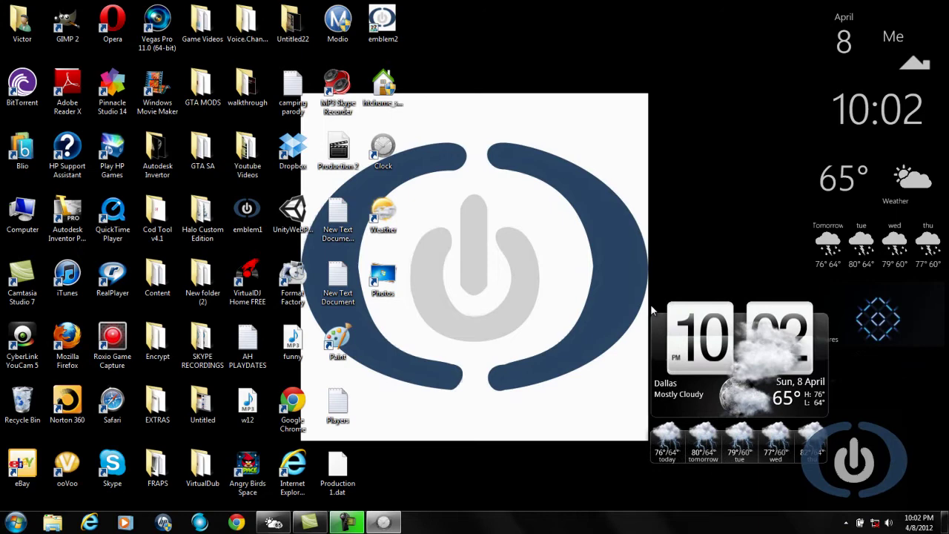
drag(652, 310, 653, 310)
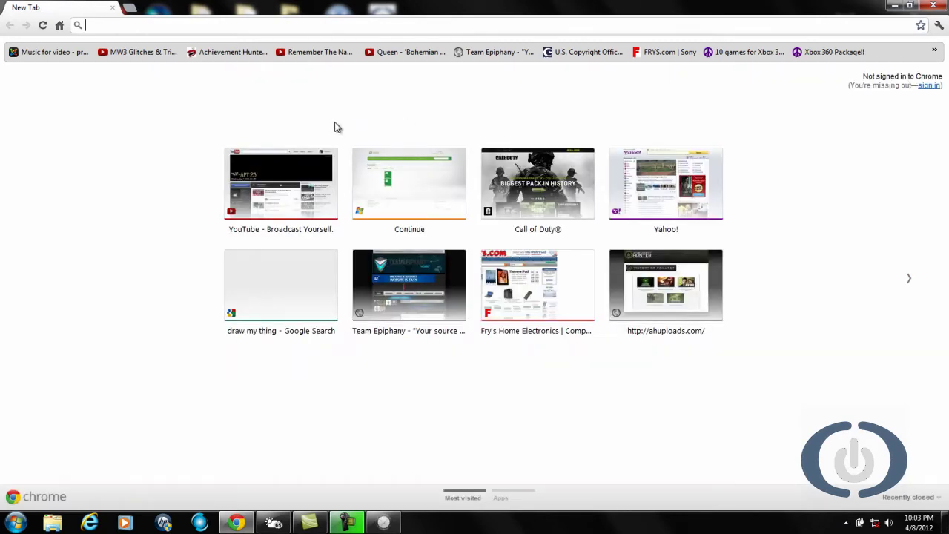
Step: Search 'htc home' from Chrome's omnibox to reach htchome.org
text(h)
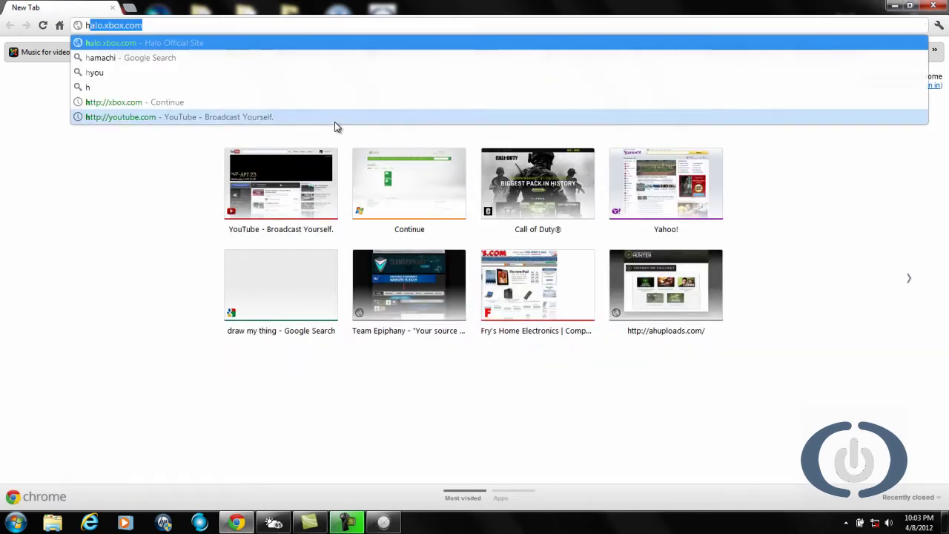
text(tc)
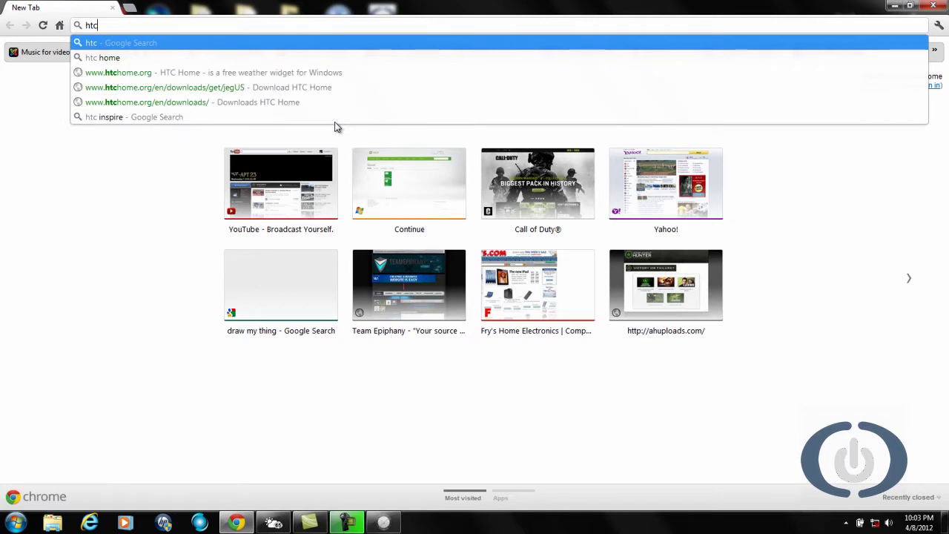
click(197, 58)
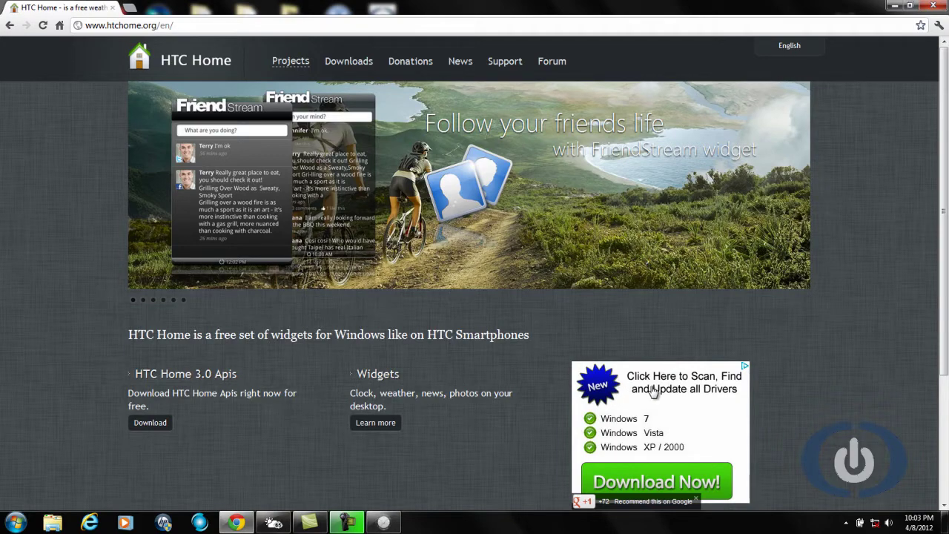
Step: Scroll the HTC Home homepage and go to its Downloads page
scroll(592, 420, down, 3)
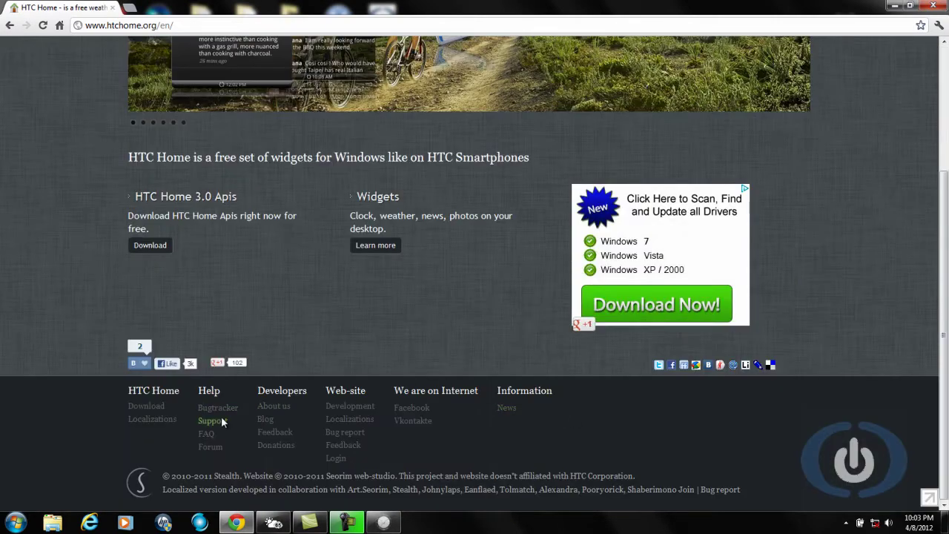
scroll(345, 297, up, 3)
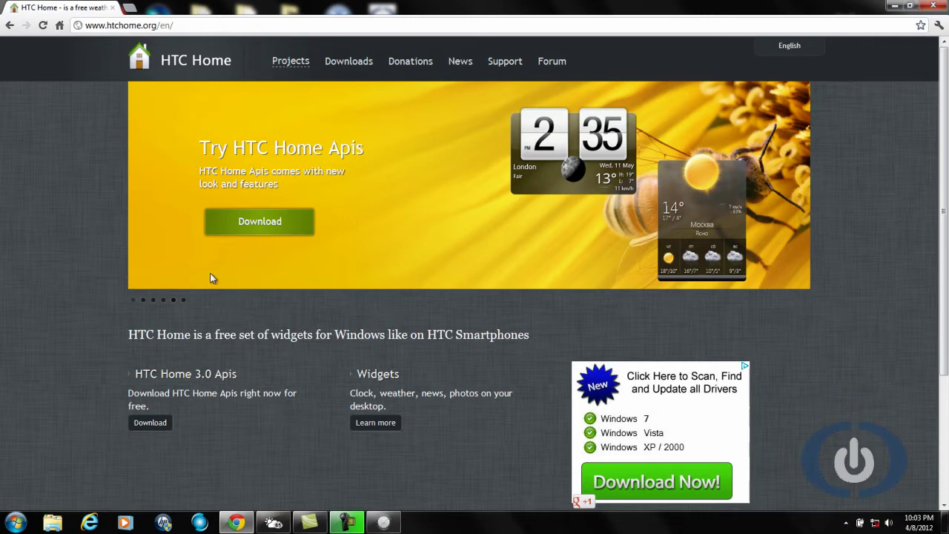
click(352, 64)
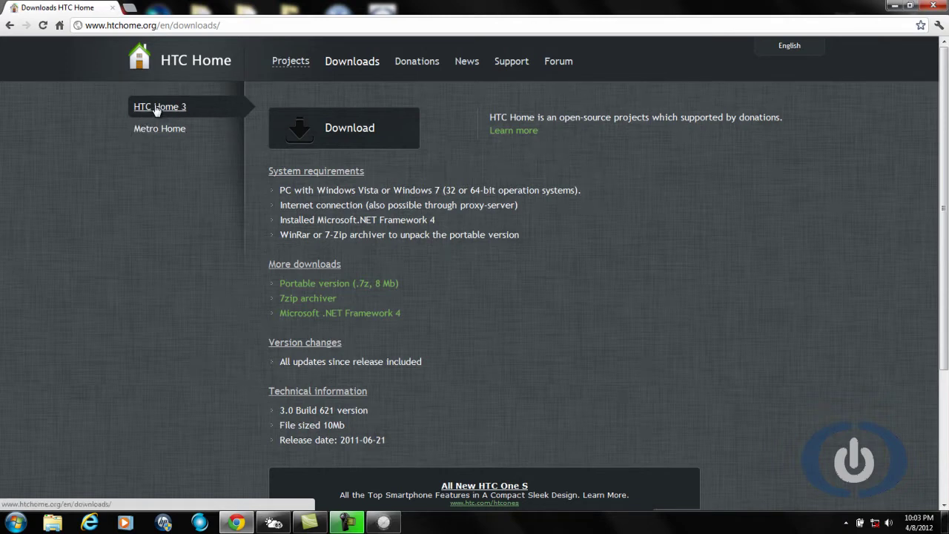
Step: View the Metro Home download page, then return to the HTC Home 3 details
click(383, 523)
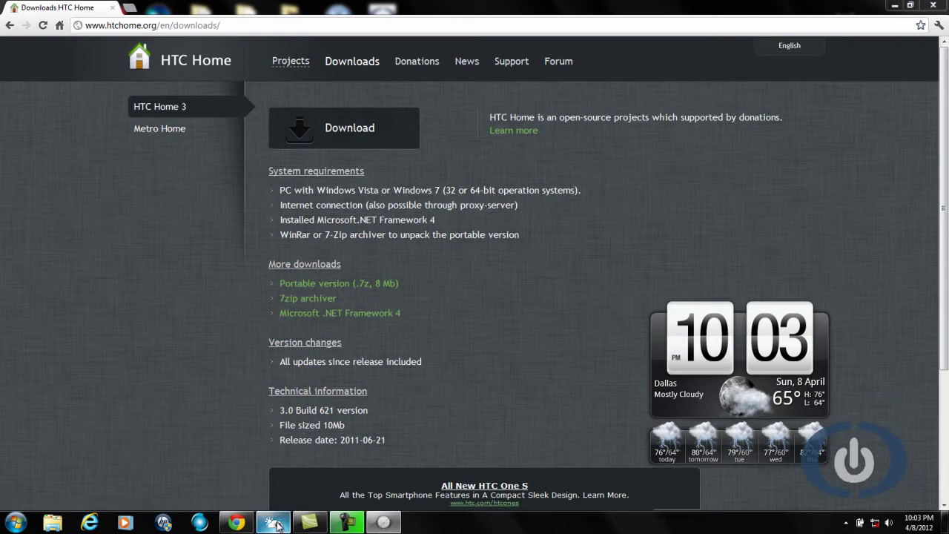
click(185, 130)
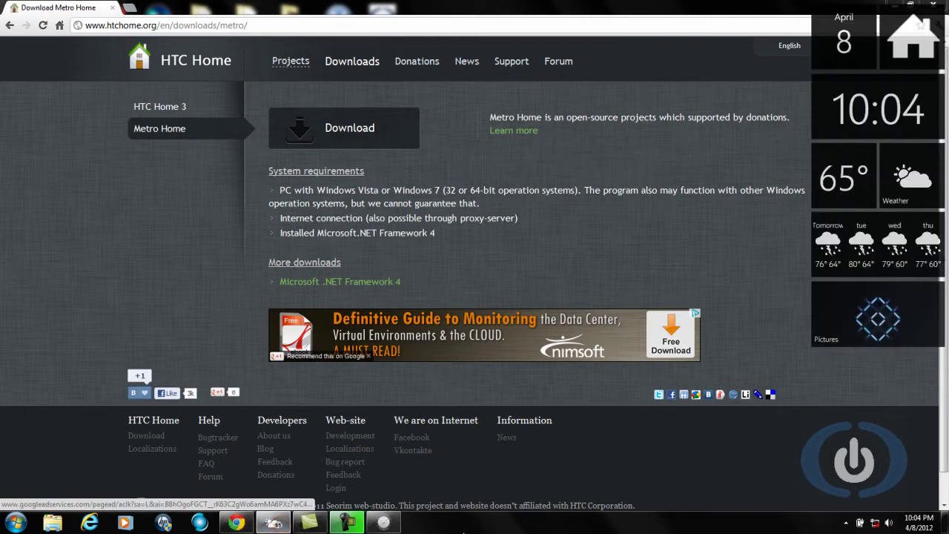
click(745, 264)
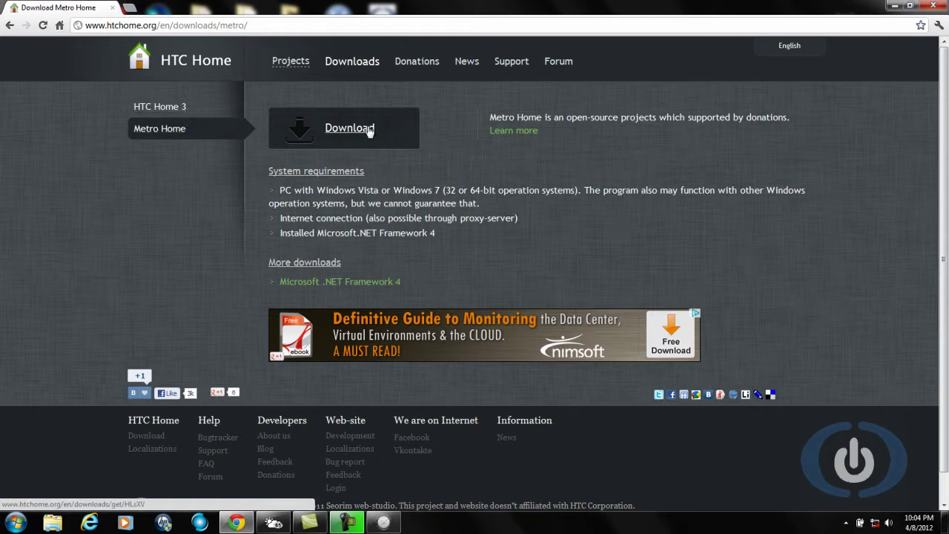
click(185, 107)
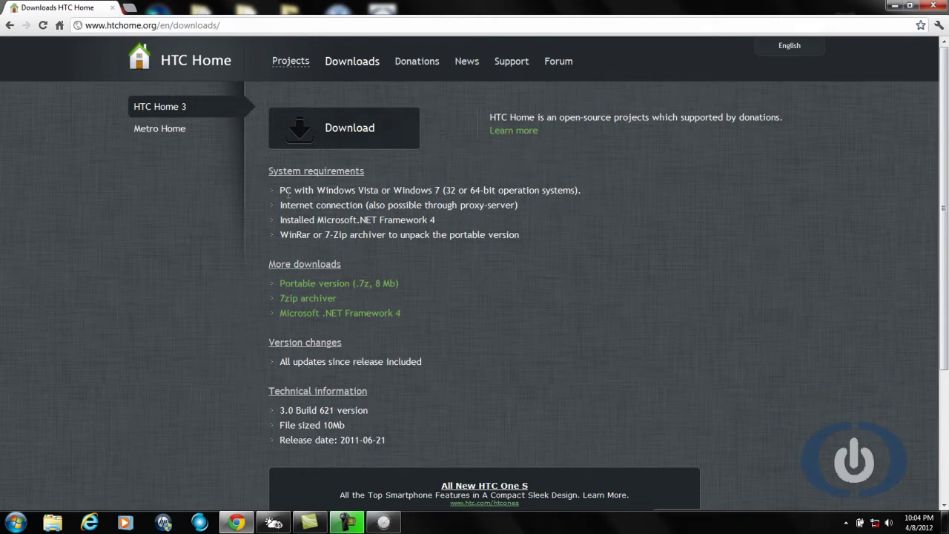
Step: Read through the HTC Home 3 system requirements, then close Chrome
drag(285, 190, 423, 255)
click(423, 254)
drag(327, 192, 400, 208)
click(401, 207)
click(944, 4)
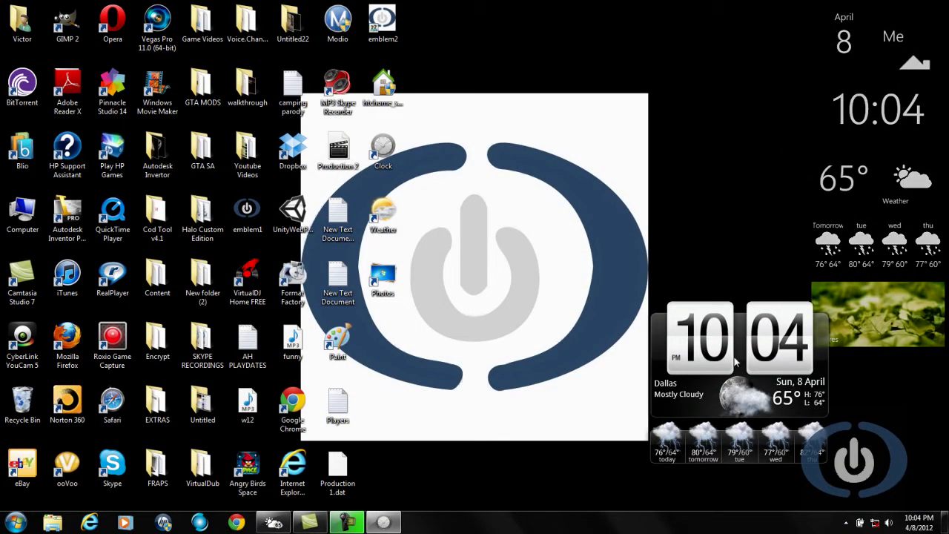
Step: Drag the clock widget to the desktop centre and open its Options window
drag(735, 363, 534, 186)
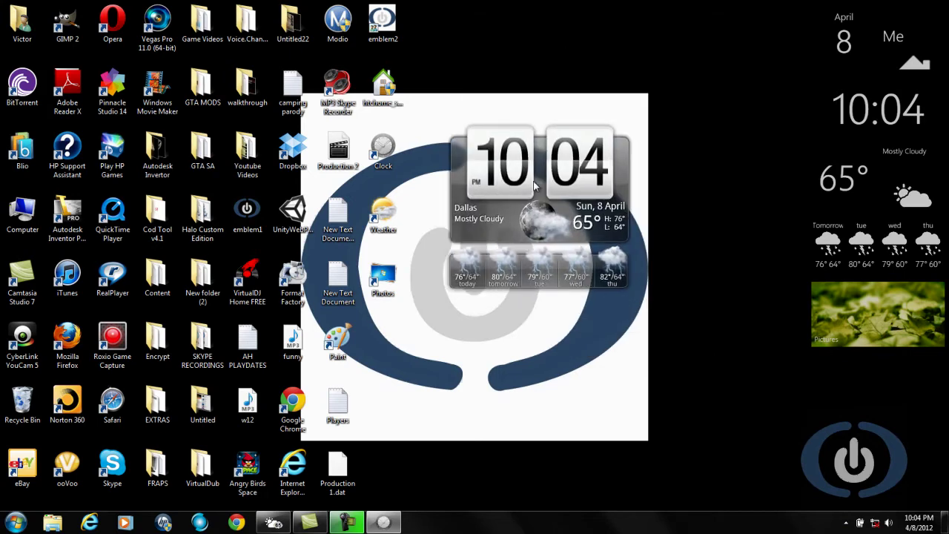
right_click(534, 186)
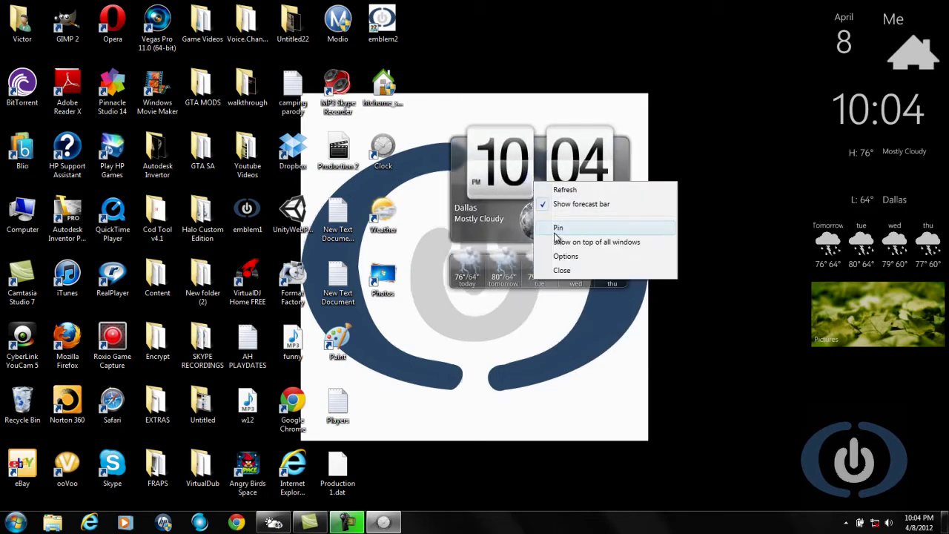
click(549, 265)
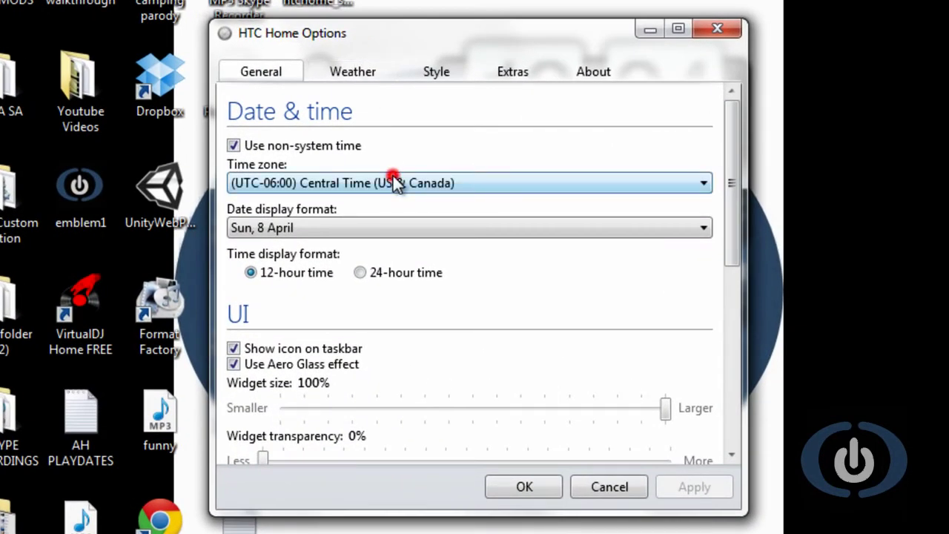
Step: Check the time zone list, keep Central Time, and scroll through the General settings
click(397, 184)
click(394, 184)
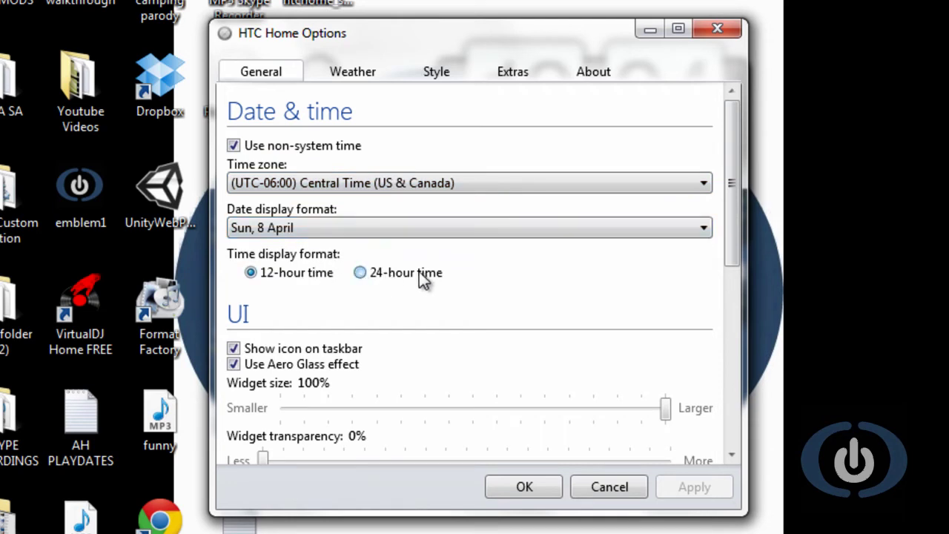
scroll(323, 356, down, 1)
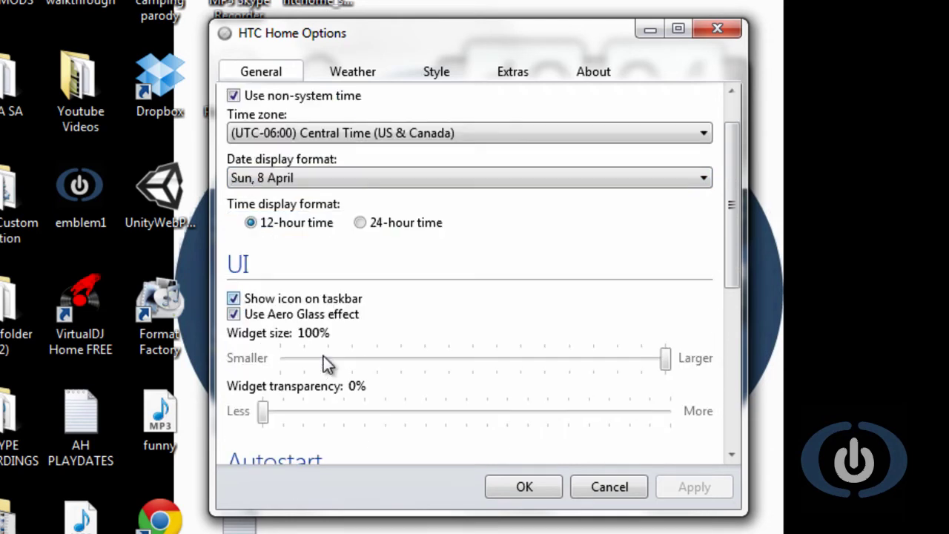
drag(734, 204, 718, 356)
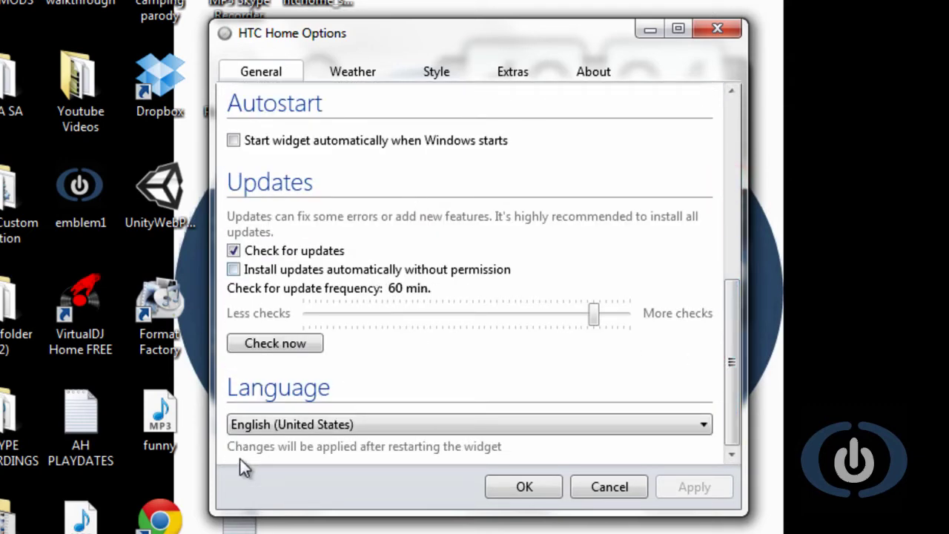
Step: Look through the weather settings in HTC Home Options
click(370, 77)
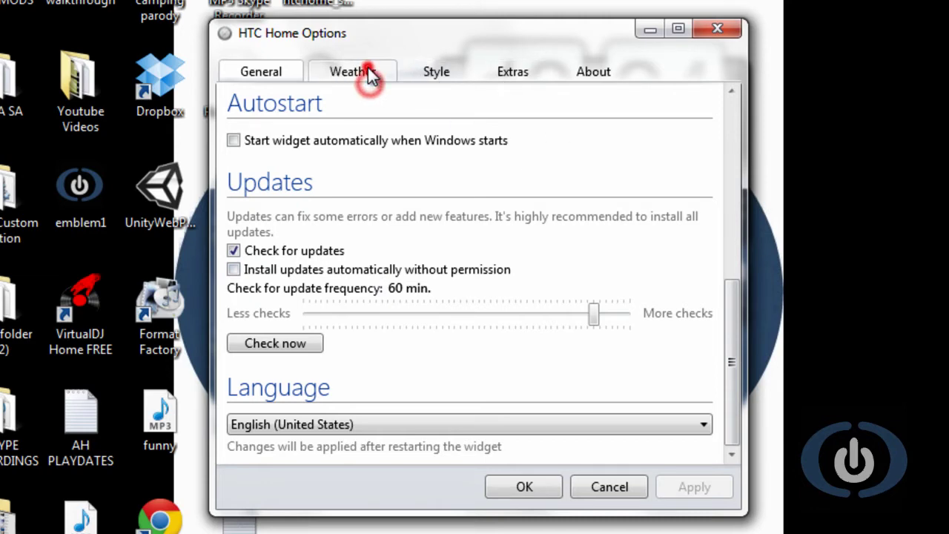
scroll(365, 239, down, 1)
scroll(365, 239, down, 3)
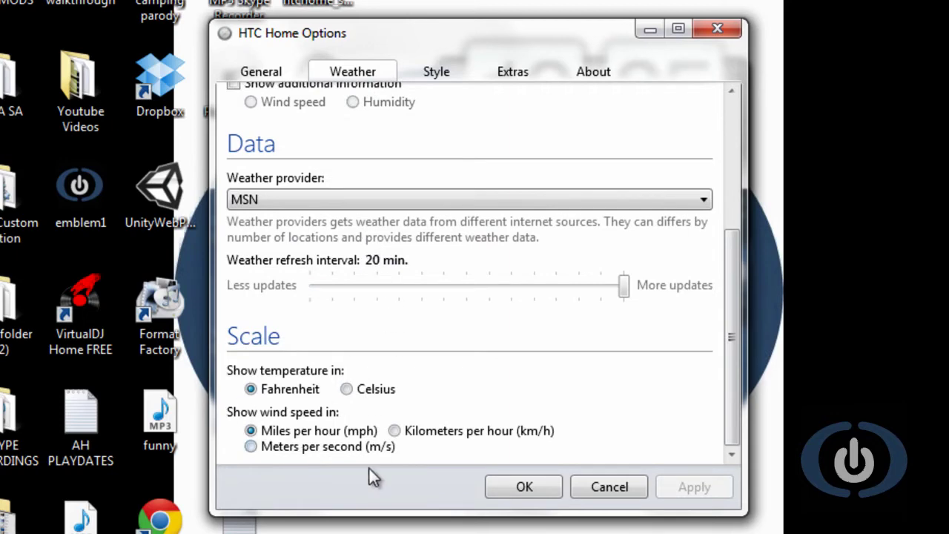
Step: Choose the large 17:36 flip-clock style and apply it with OK
click(426, 72)
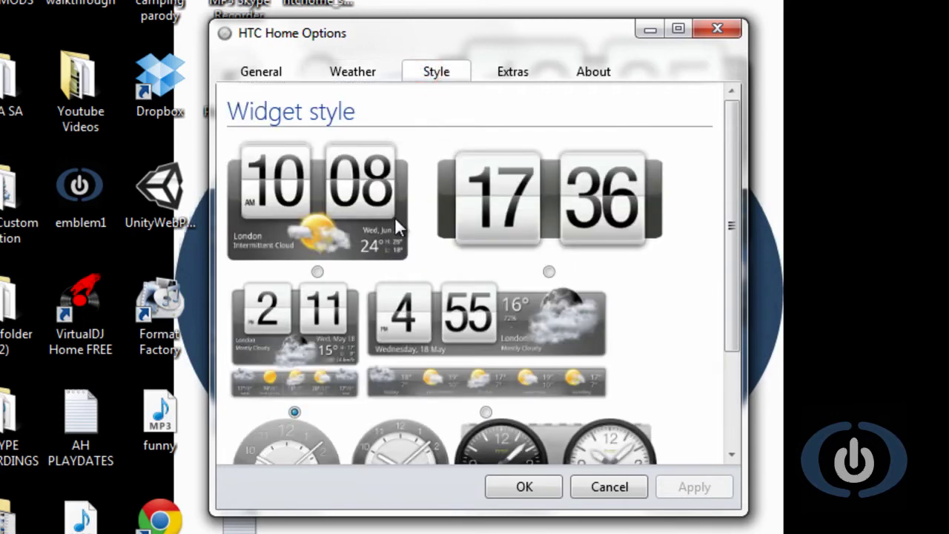
scroll(395, 223, down, 3)
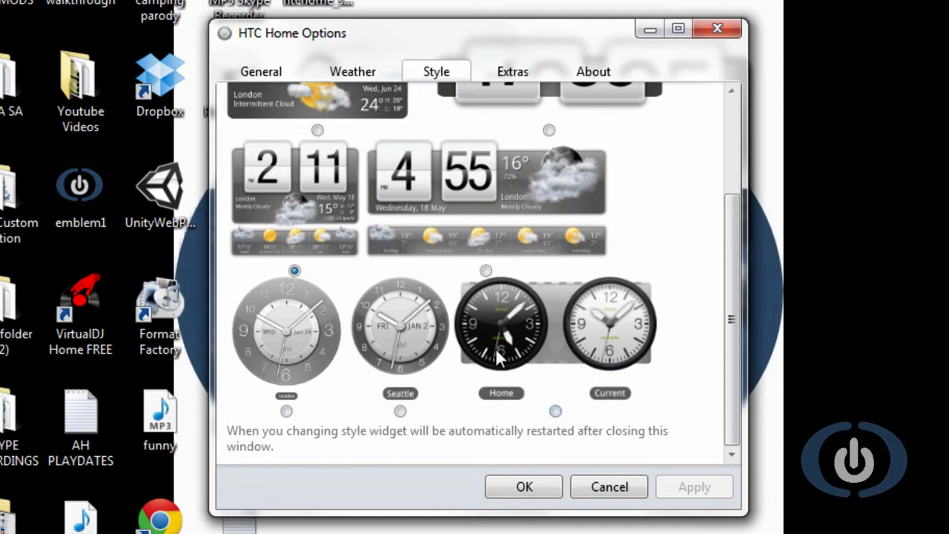
scroll(642, 335, up, 1)
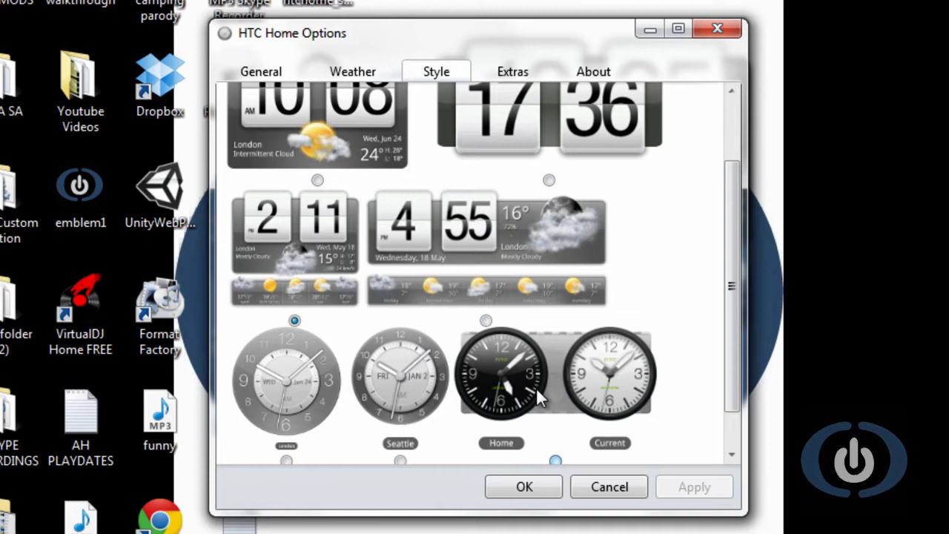
scroll(600, 379, up, 2)
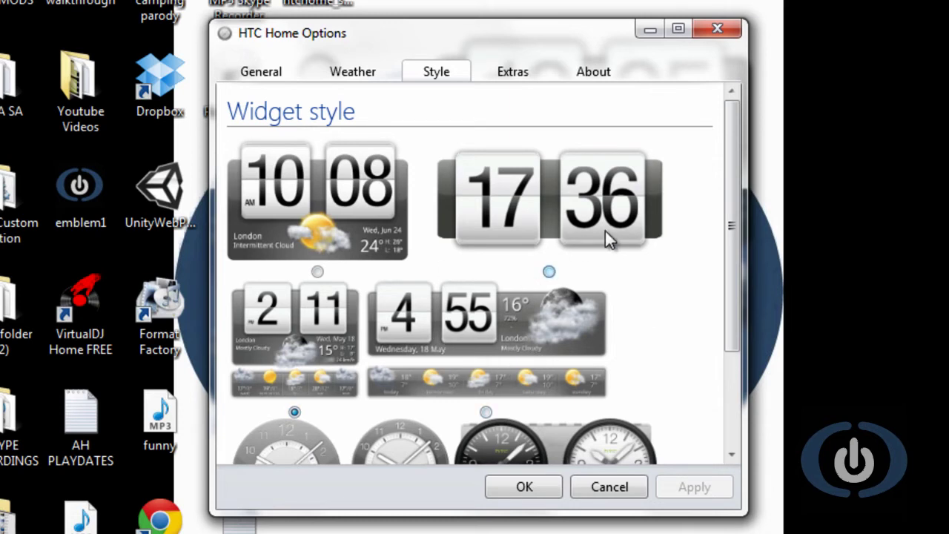
click(370, 221)
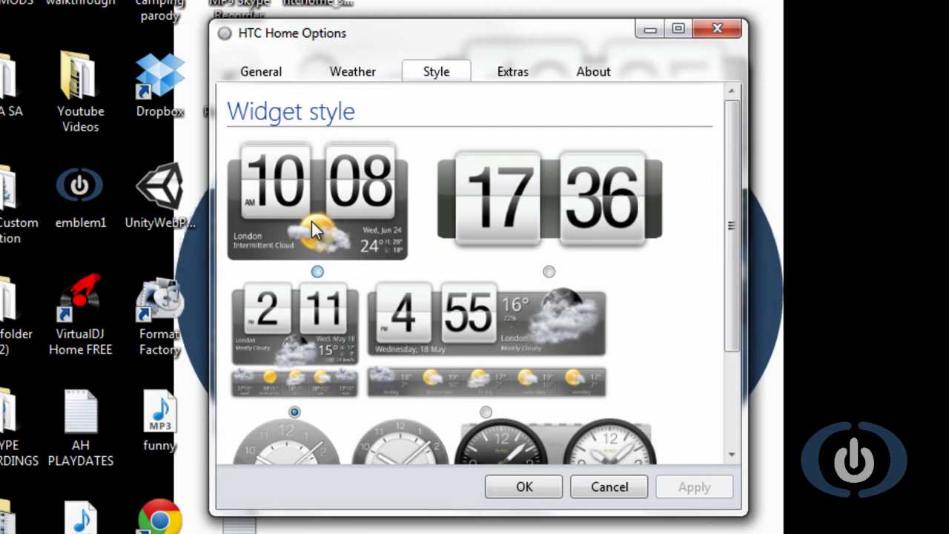
click(571, 194)
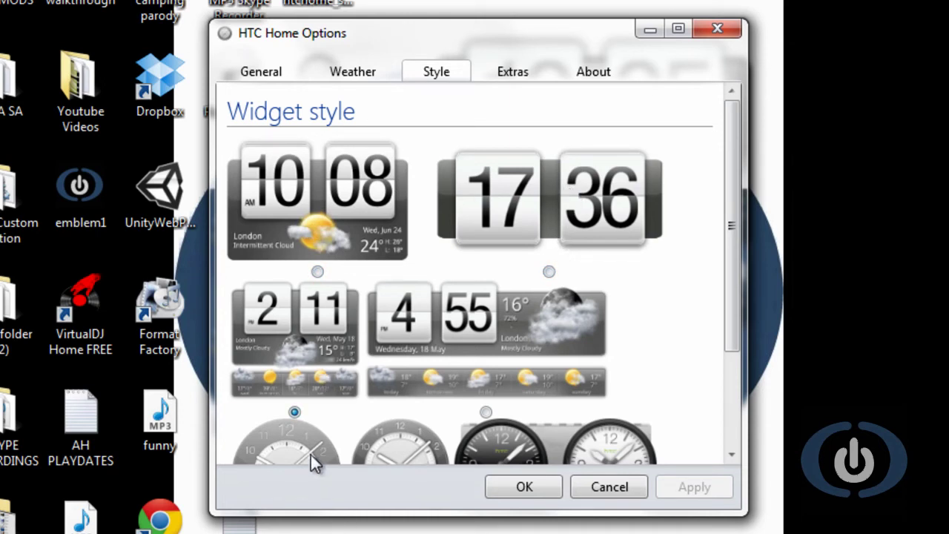
click(524, 485)
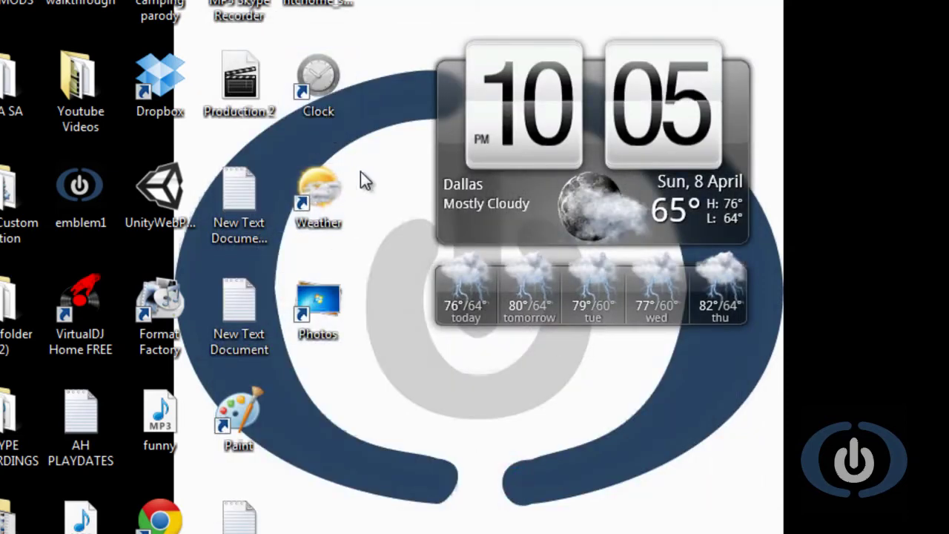
Step: Launch the Photos widget, move the photo off the weather widget, and cancel its options
mouse_move(319, 300)
mouse_down()
mouse_move(352, 343)
mouse_move(324, 297)
mouse_up()
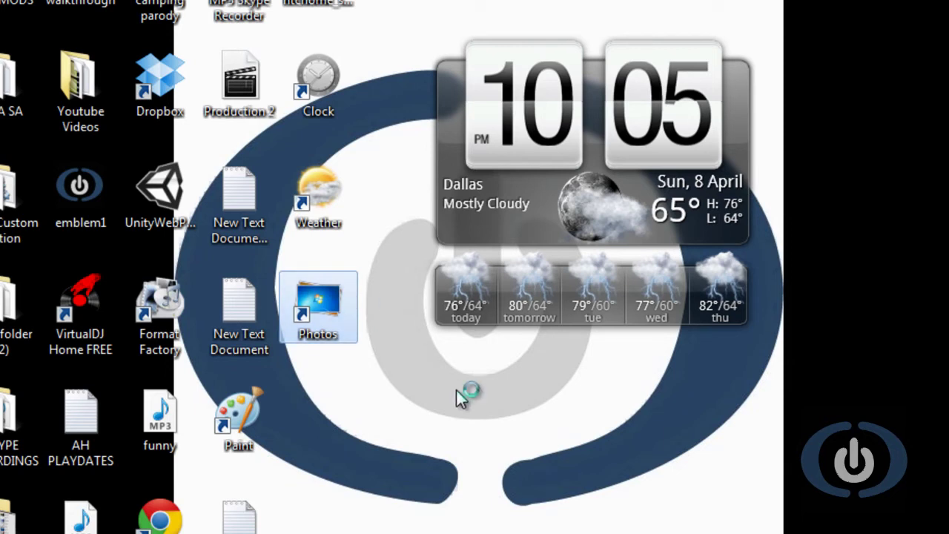
key(Return)
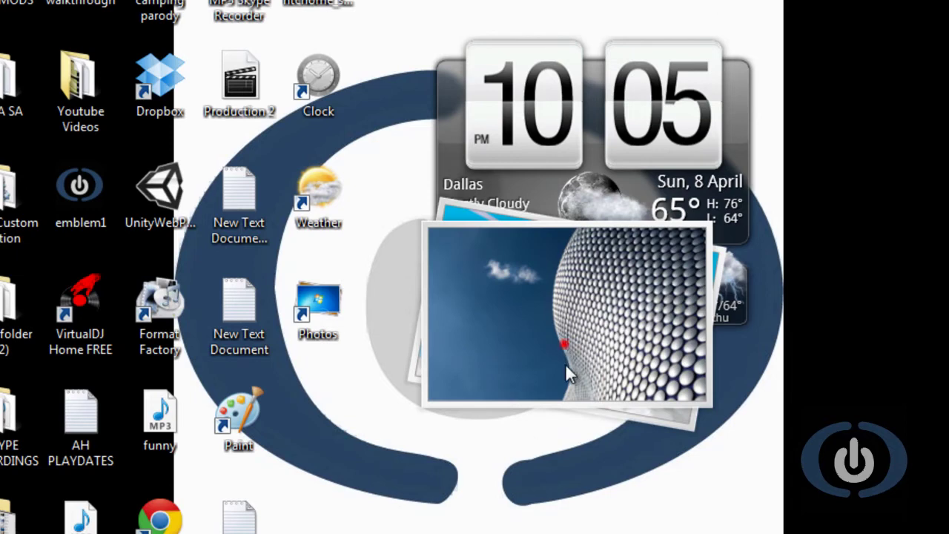
drag(563, 345, 608, 512)
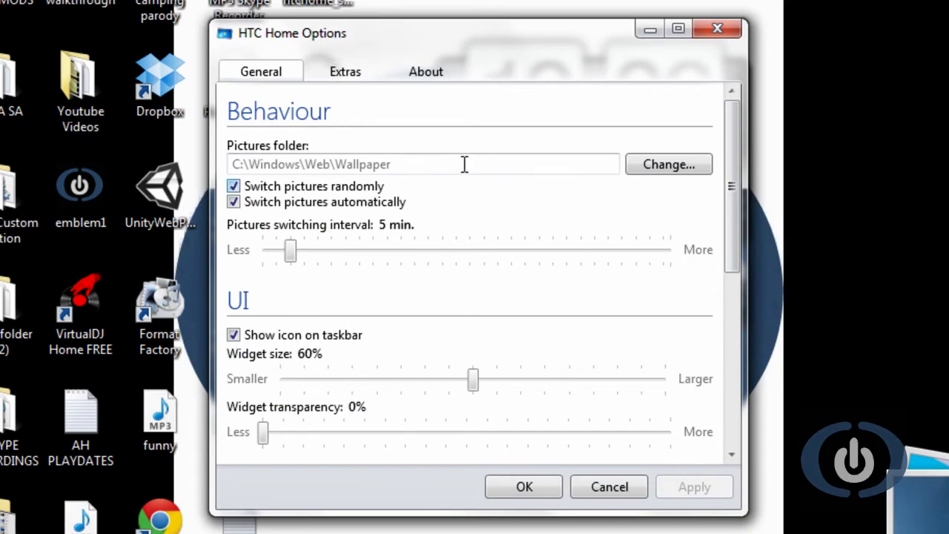
click(610, 487)
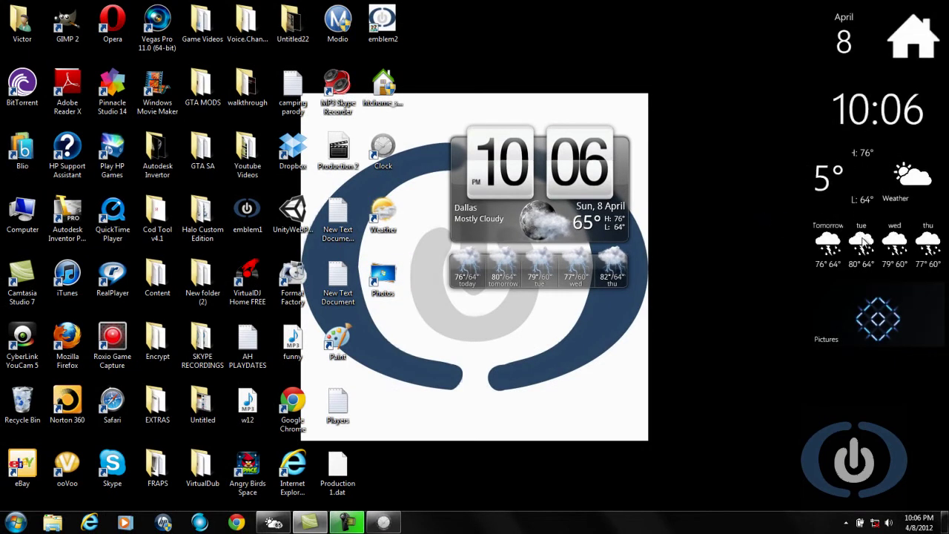
Step: Close the HTC flip-clock widget, then open and dismiss the Metro Home sidebar's menu
right_click(536, 178)
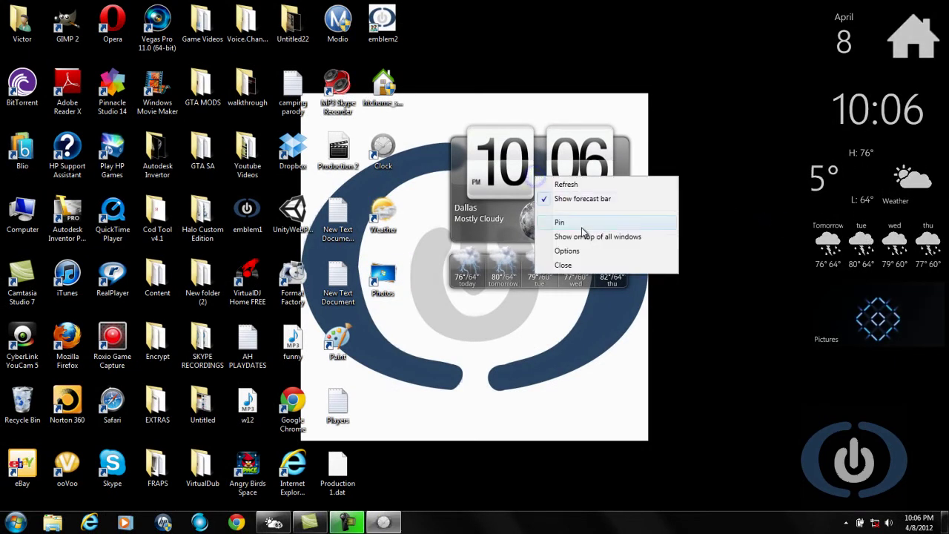
click(564, 266)
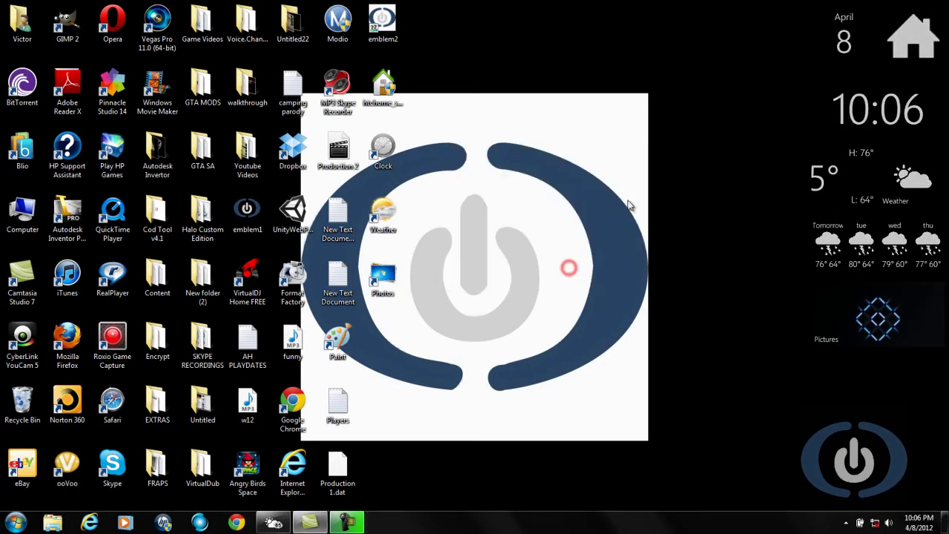
right_click(872, 122)
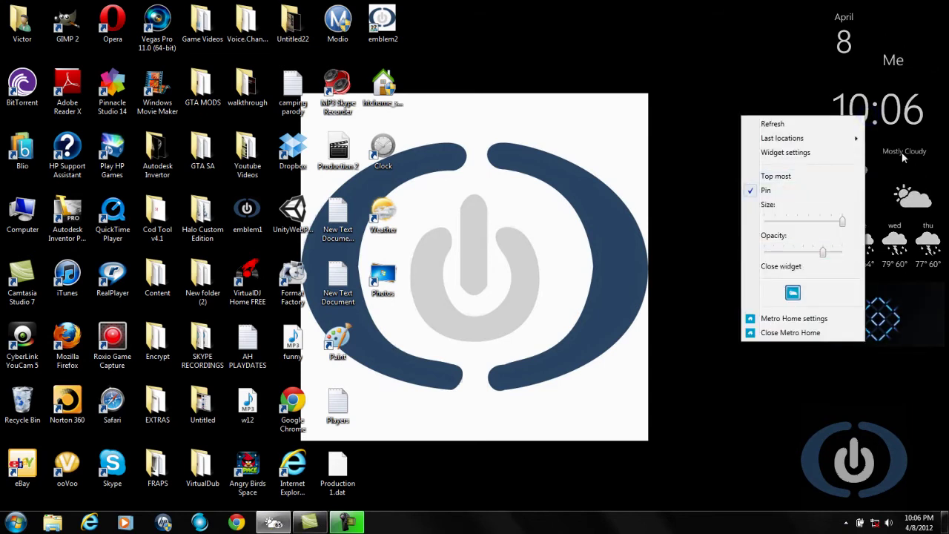
click(648, 209)
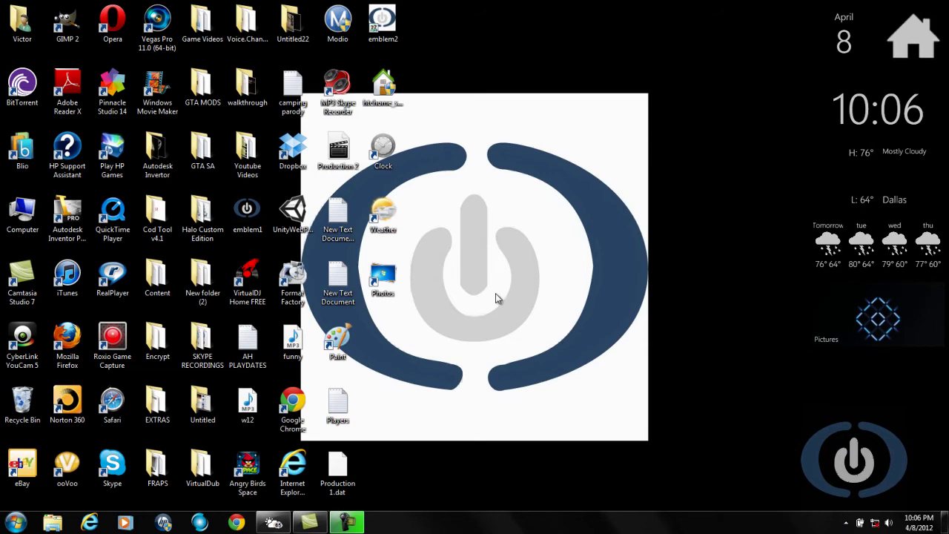
Step: Open Documents from the Start menu and browse to Downloads > METRO HOME
click(15, 523)
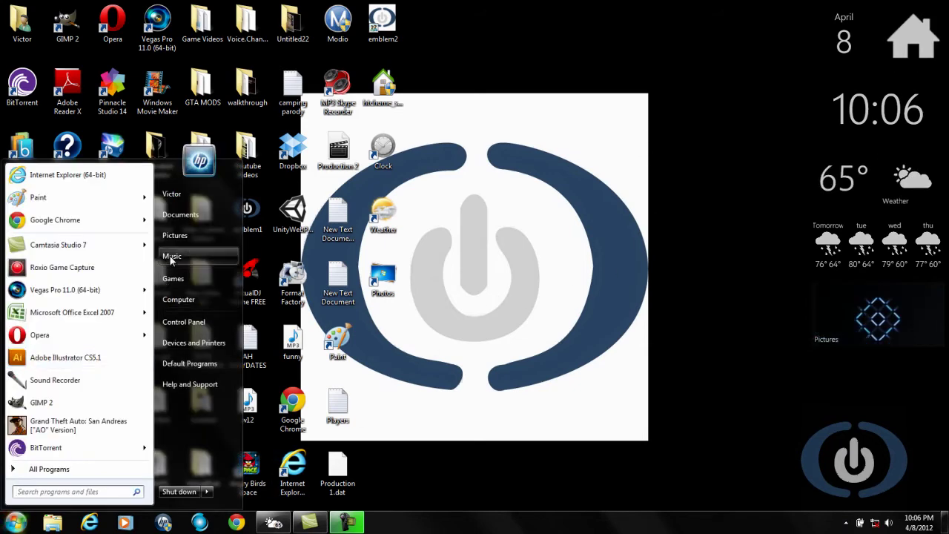
click(185, 215)
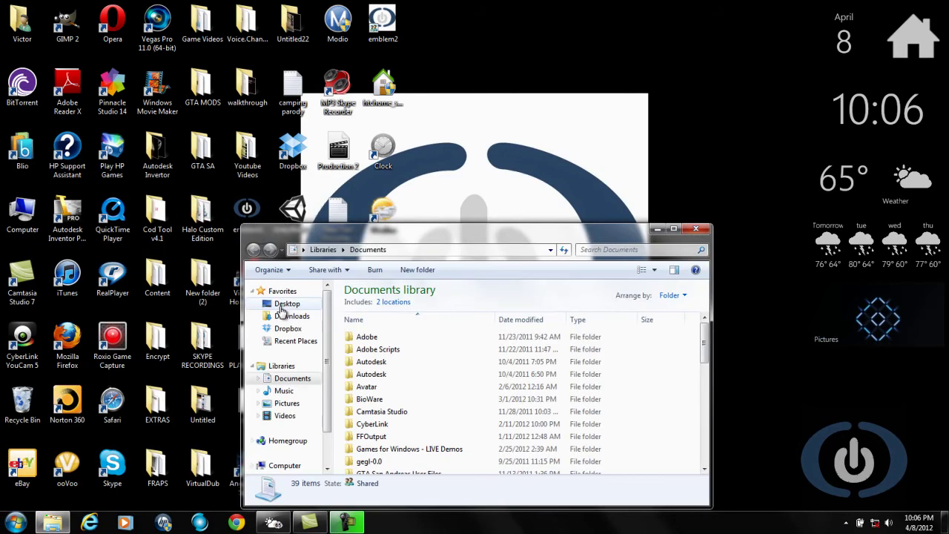
click(286, 317)
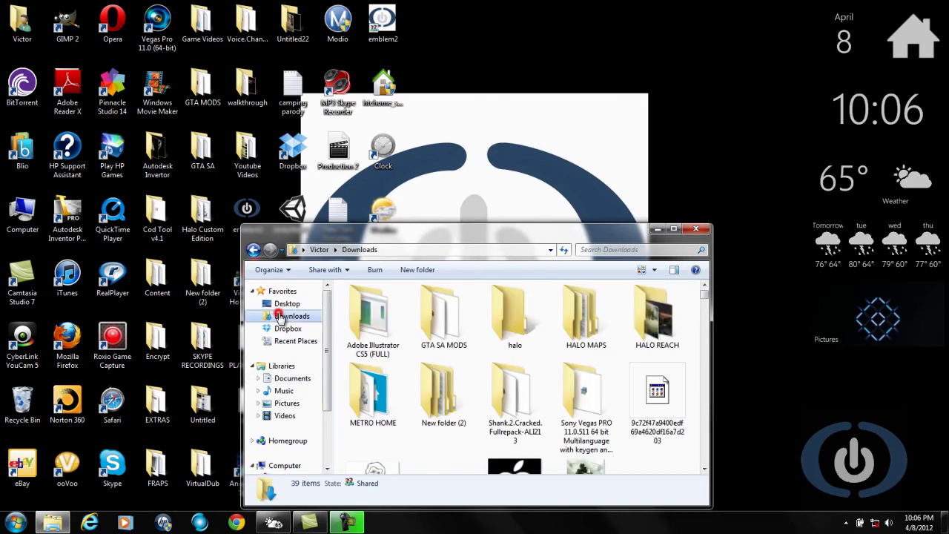
double_click(380, 390)
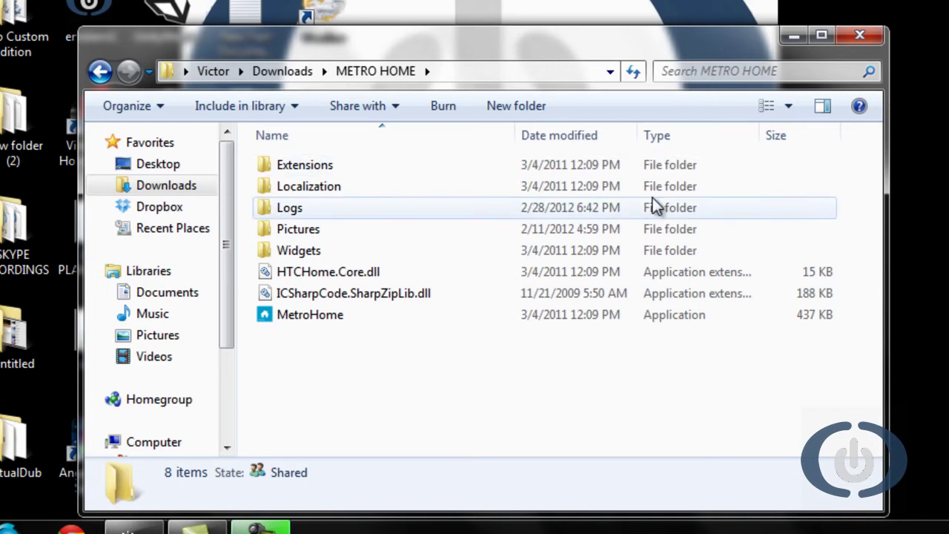
Step: Open the Pictures folder, close Explorer, and bring up Metro Home's options
double_click(326, 231)
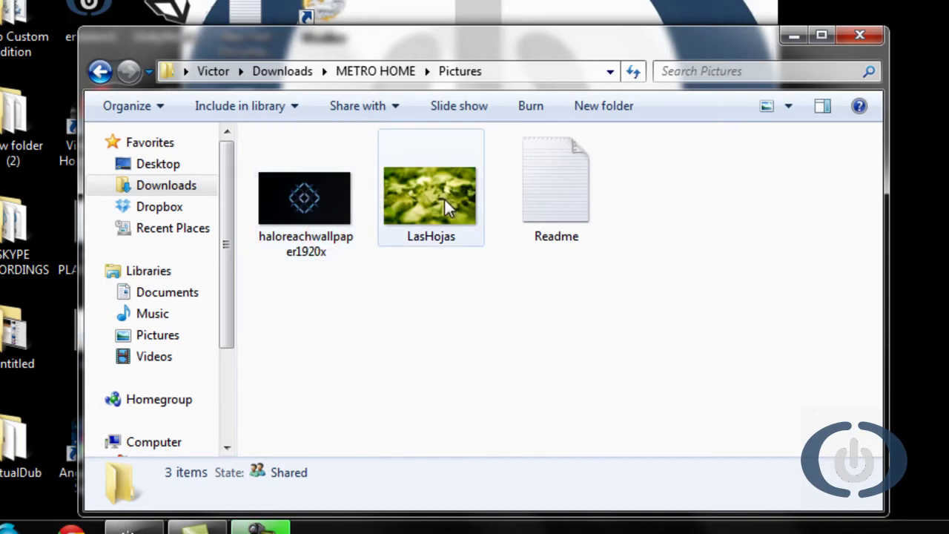
click(860, 35)
click(133, 528)
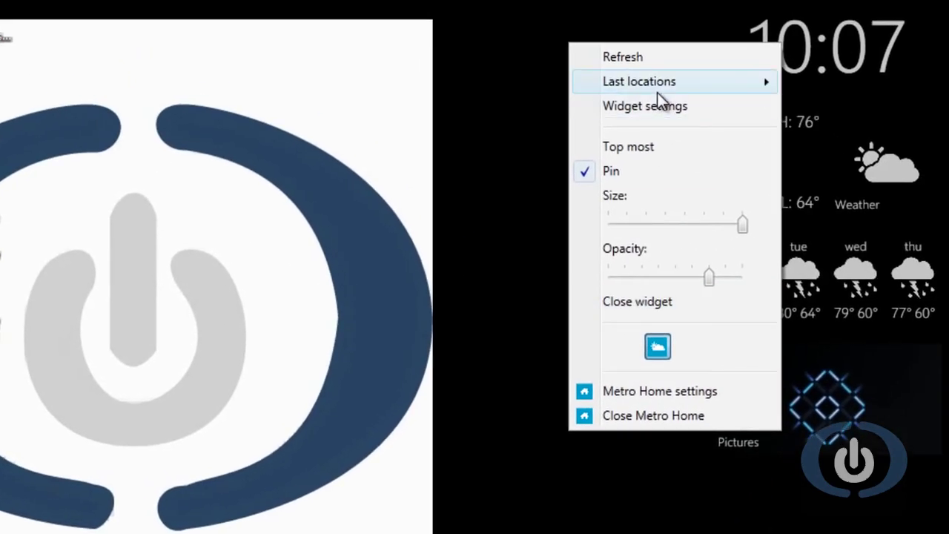
click(657, 107)
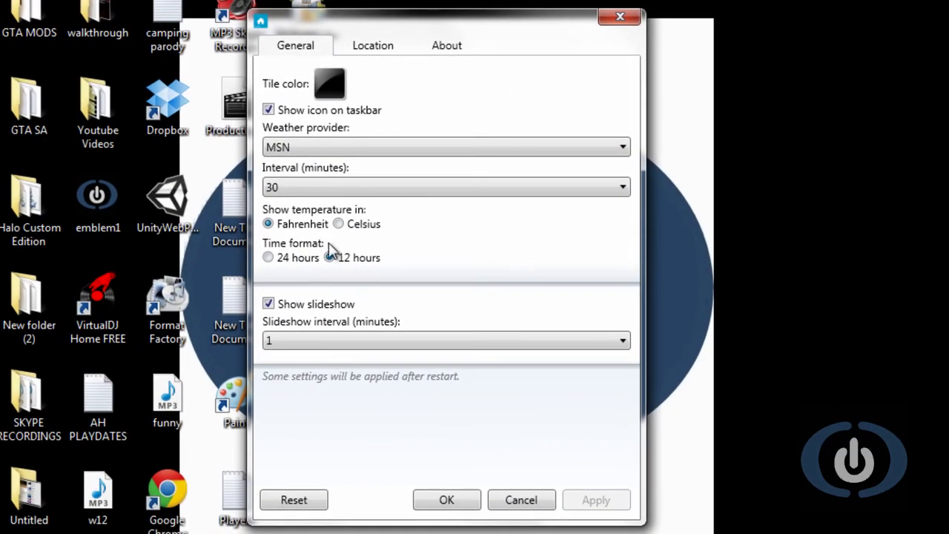
click(336, 345)
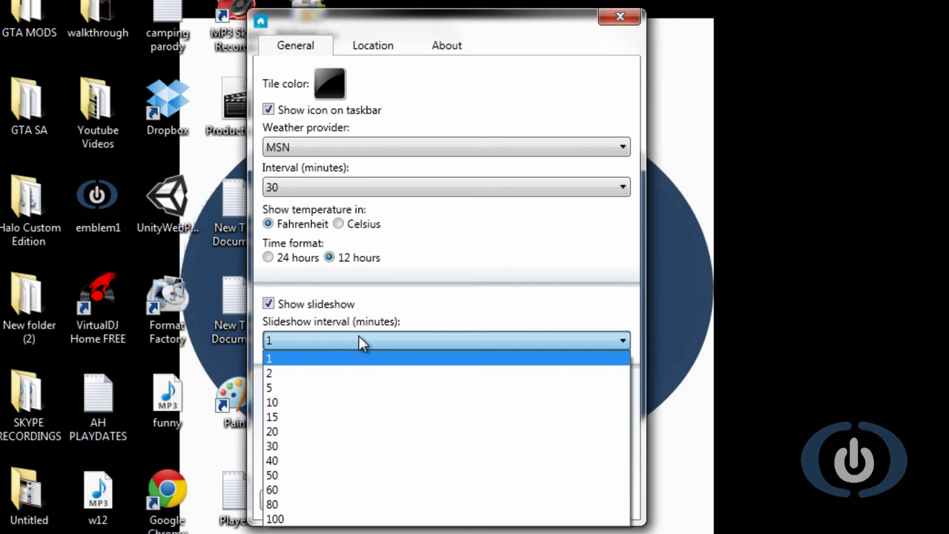
click(361, 341)
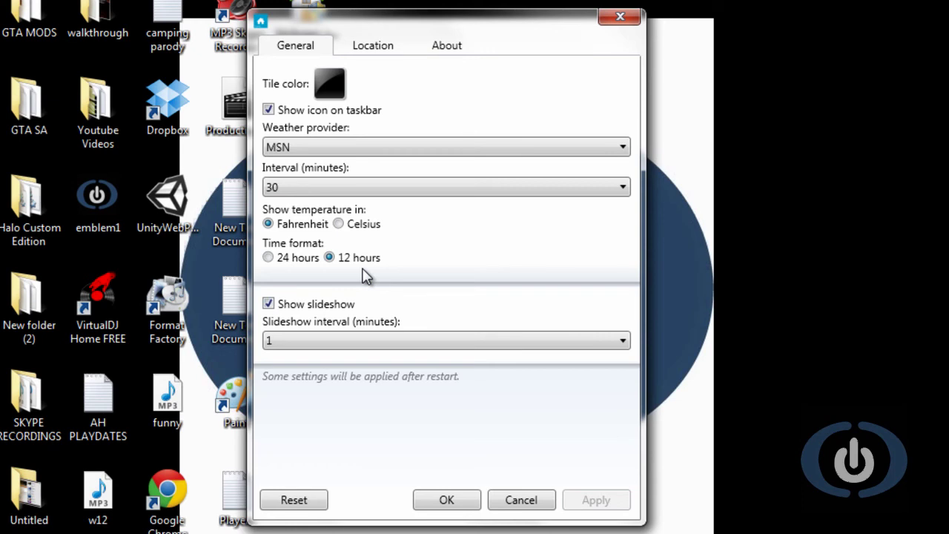
click(304, 310)
click(304, 311)
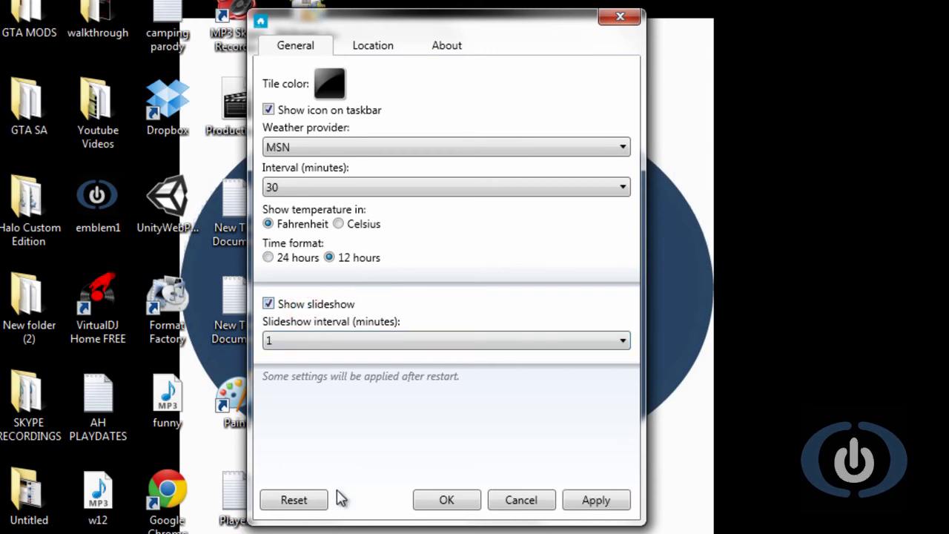
click(335, 148)
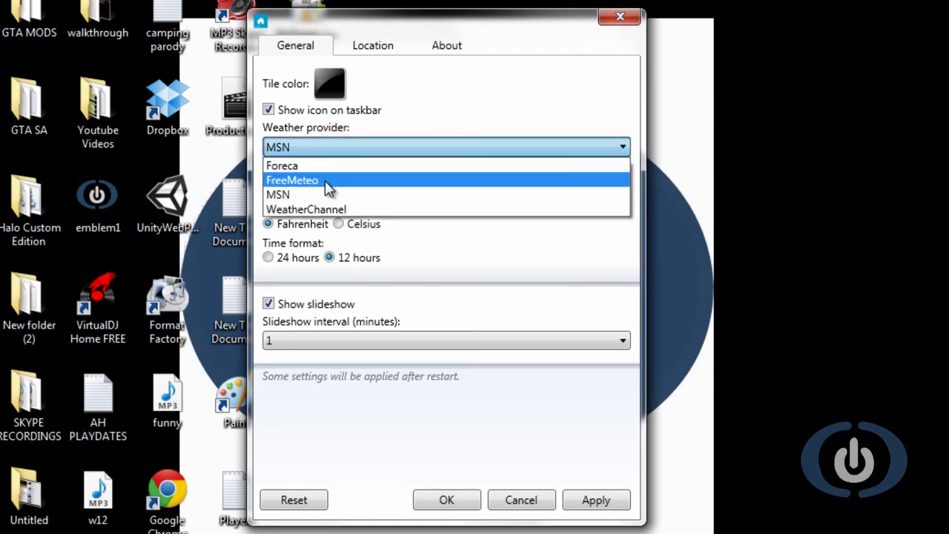
click(327, 194)
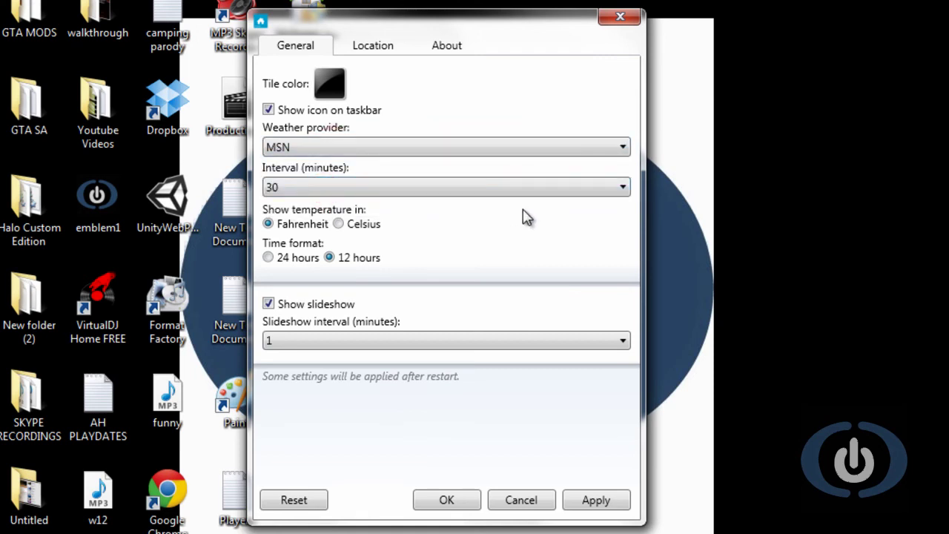
click(455, 188)
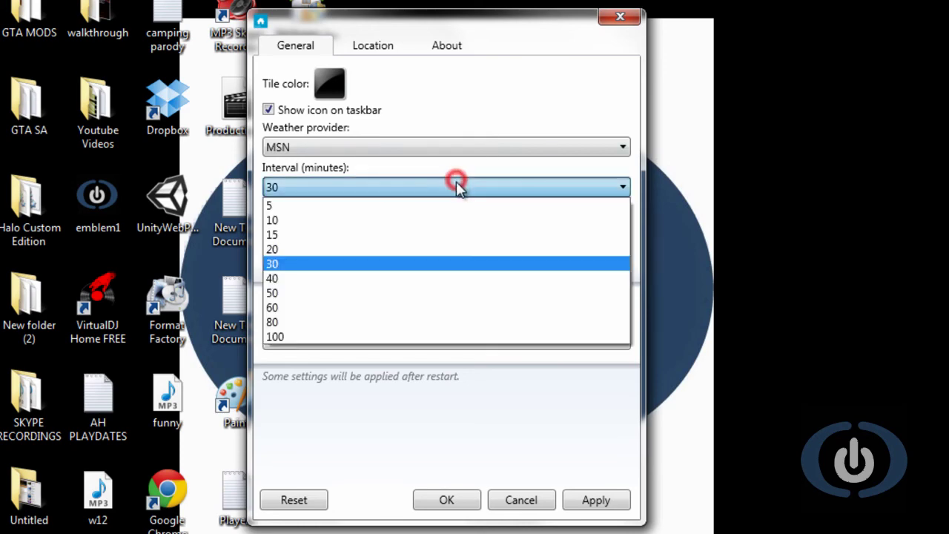
click(457, 188)
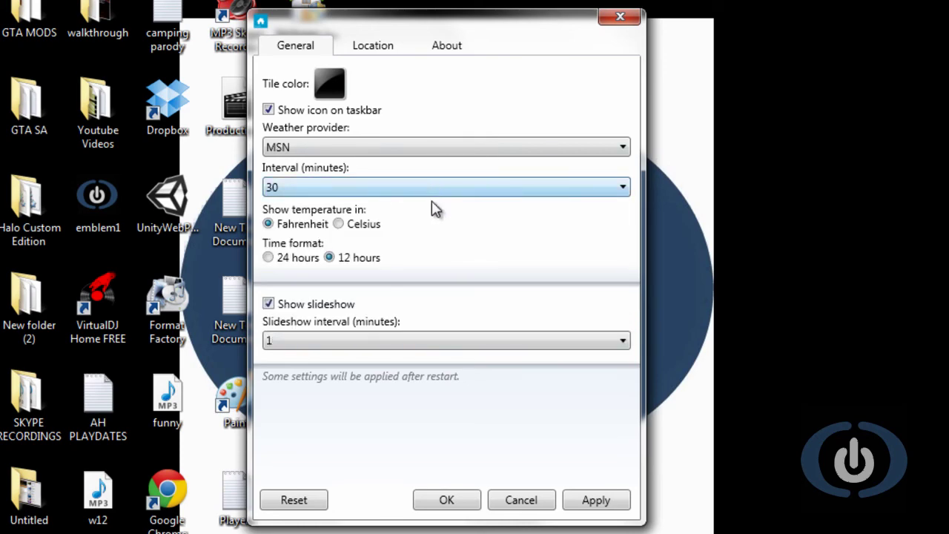
click(444, 498)
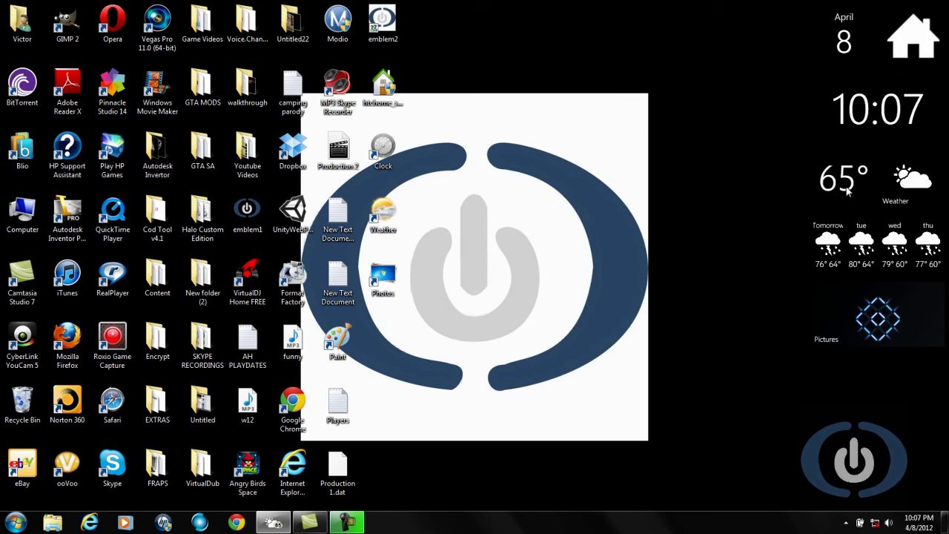
right_click(846, 190)
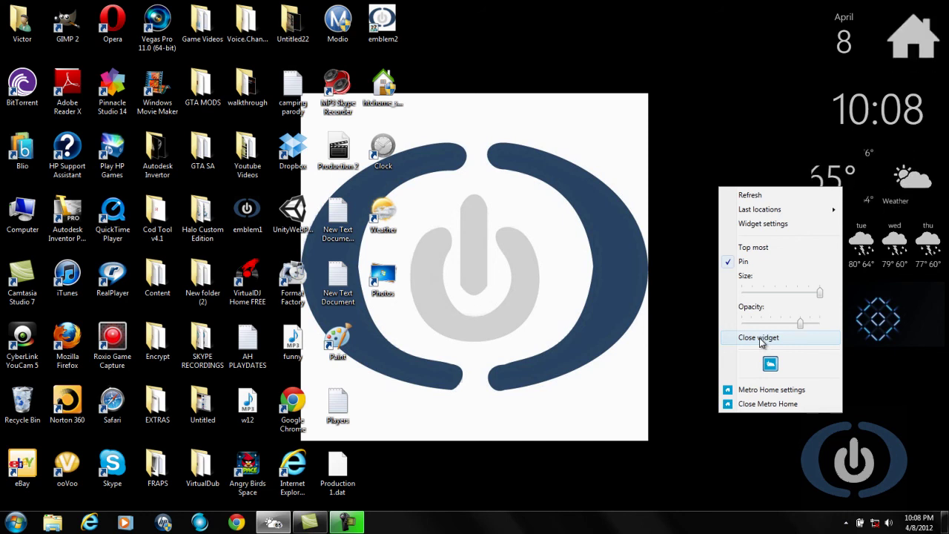
click(646, 360)
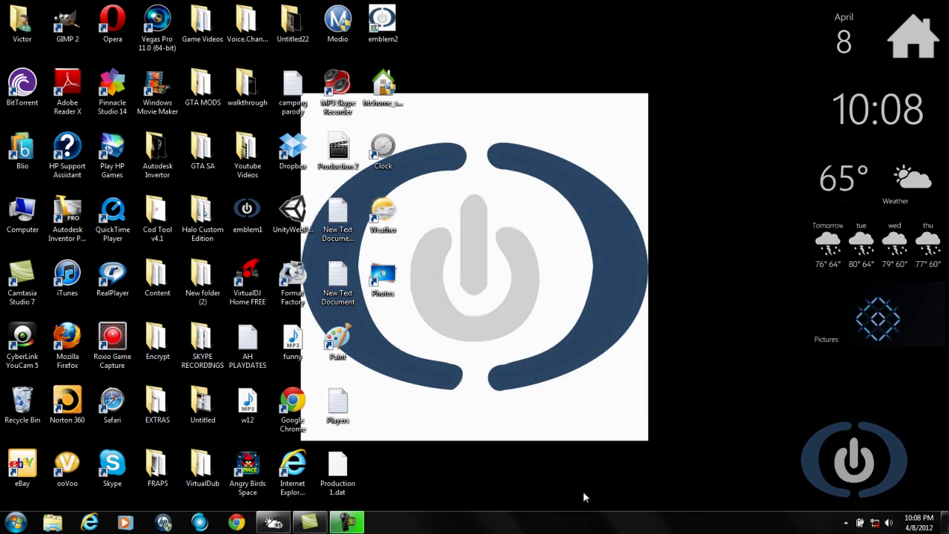